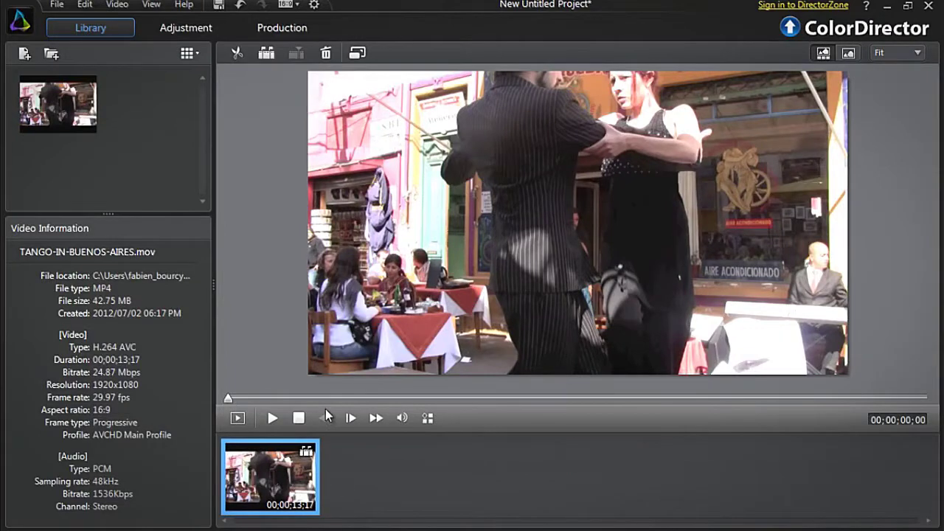
Step: Open the color adjustment workspace and browse the Default Presets list
{"action": "left_click", "coordinate": [152, 28]}
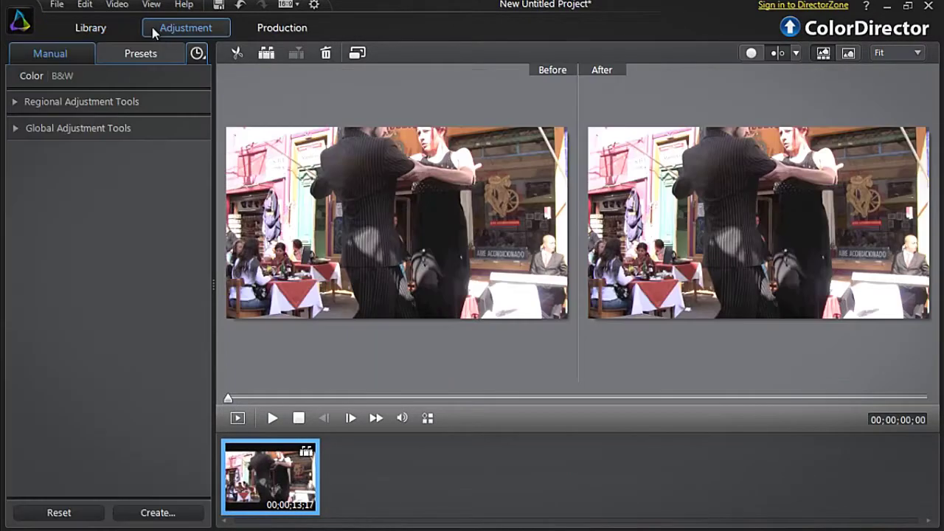
{"action": "left_click", "coordinate": [170, 57]}
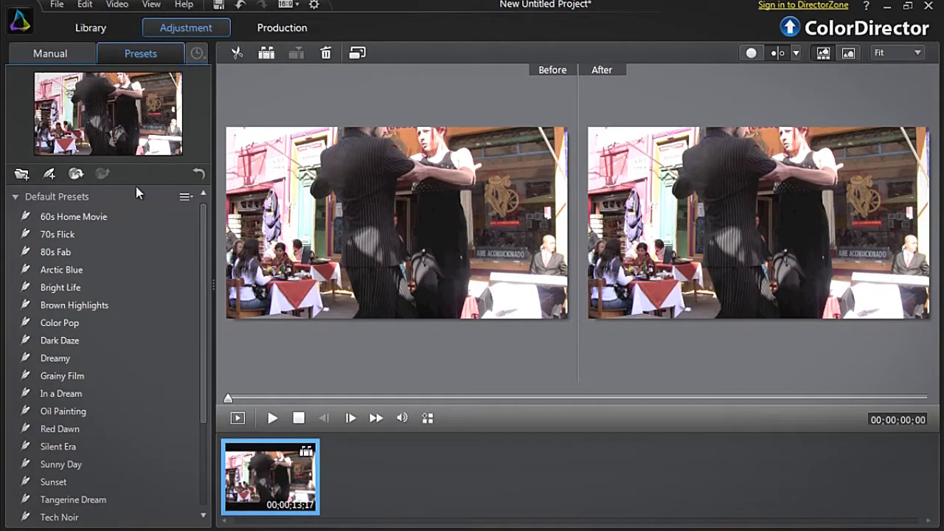
{"action": "scroll", "coordinate": [136, 198], "scroll_direction": "down", "scroll_amount": 5}
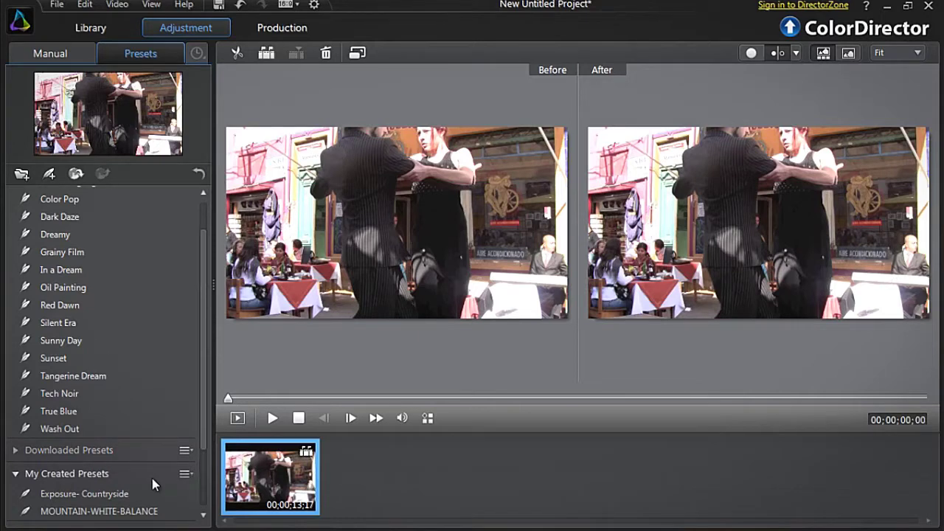
{"action": "scroll", "coordinate": [152, 479], "scroll_direction": "up", "scroll_amount": 3}
Step: Compare the 70s Flick, Brown Highlights, Silent Era and True Blue presets on the tango clip
{"action": "left_click", "coordinate": [149, 236]}
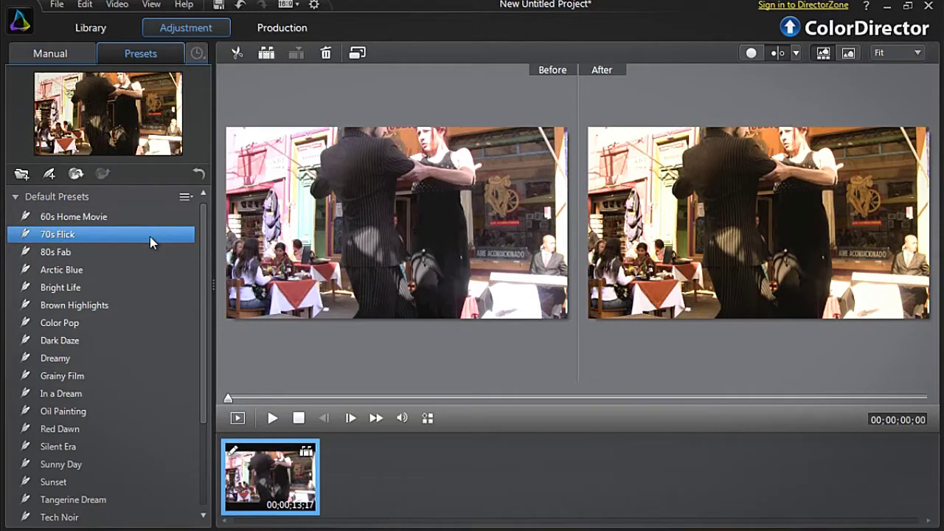
{"action": "left_click", "coordinate": [138, 304]}
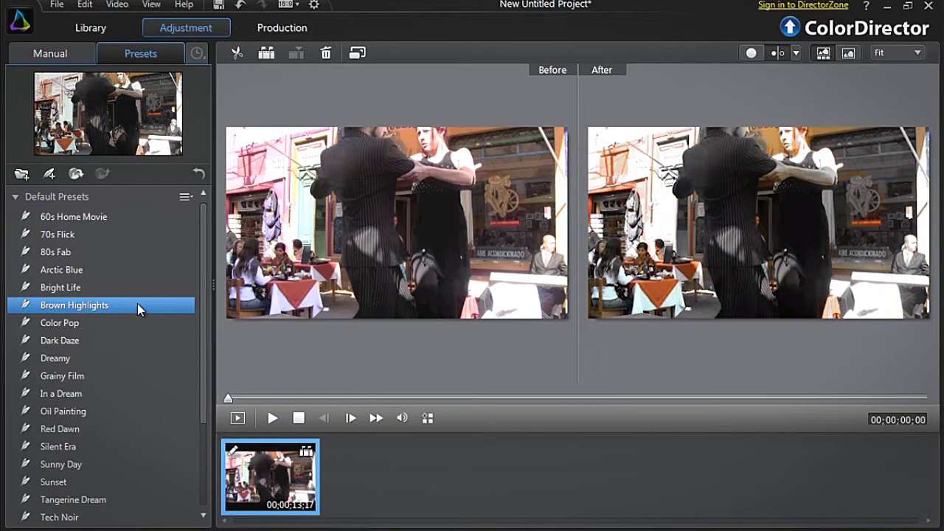
{"action": "scroll", "coordinate": [137, 304], "scroll_direction": "down", "scroll_amount": 2}
{"action": "left_click", "coordinate": [118, 360]}
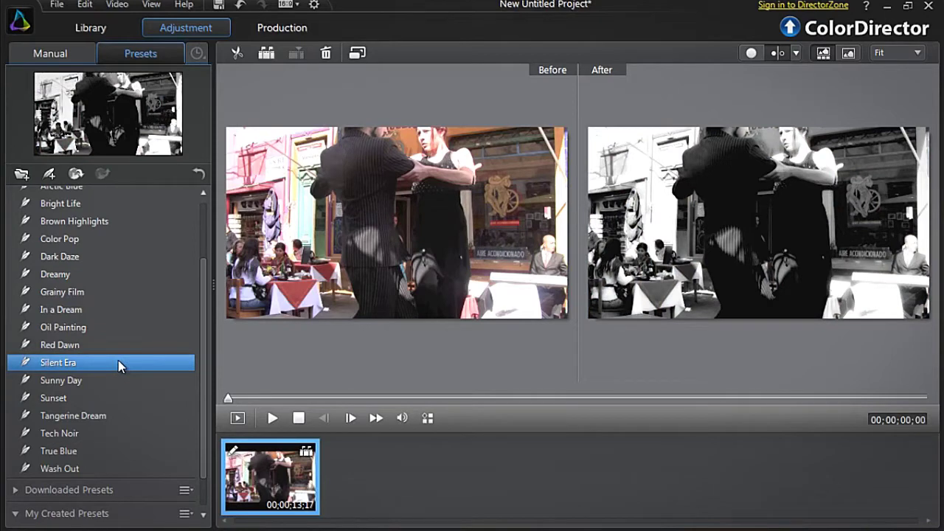
{"action": "left_click", "coordinate": [126, 450]}
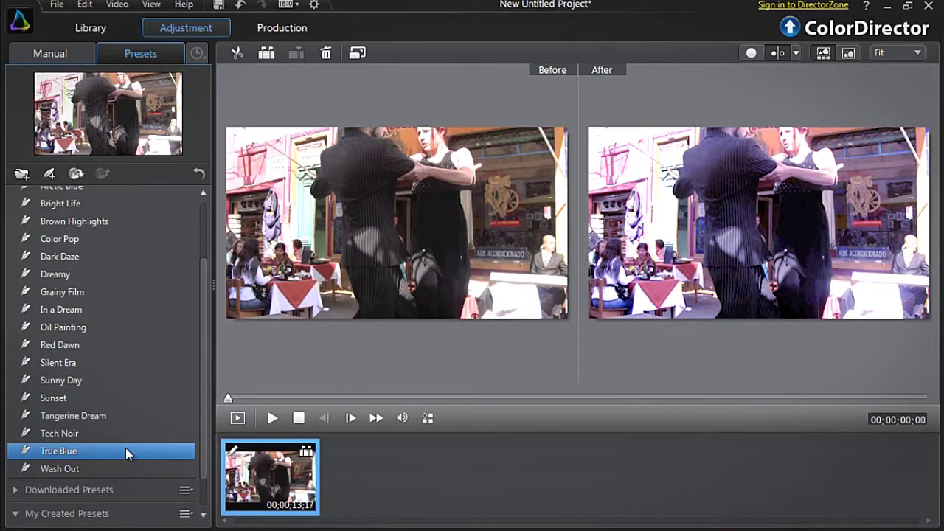
Step: Return to the Brown Highlights preset and play the graded clip
{"action": "scroll", "coordinate": [125, 447], "scroll_direction": "up", "scroll_amount": 3}
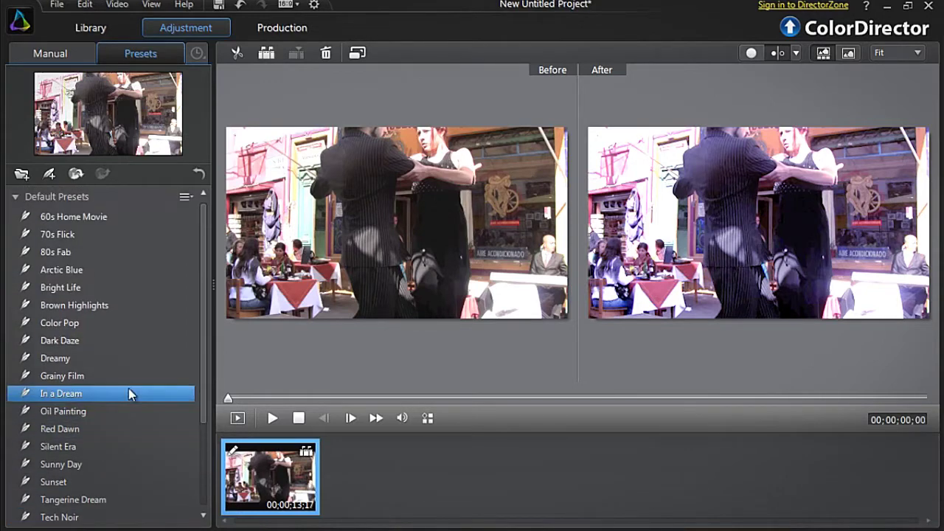
{"action": "left_click", "coordinate": [131, 310]}
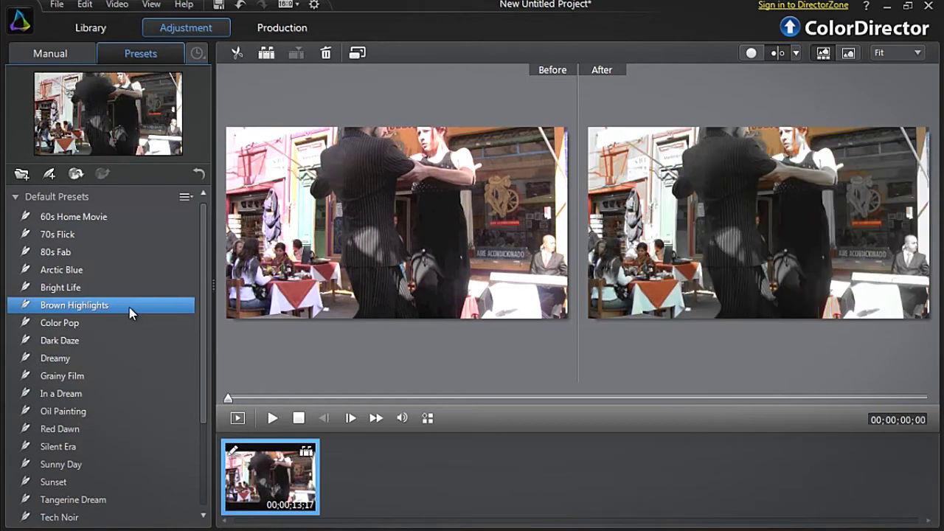
{"action": "left_click", "coordinate": [751, 52]}
{"action": "left_click", "coordinate": [272, 418]}
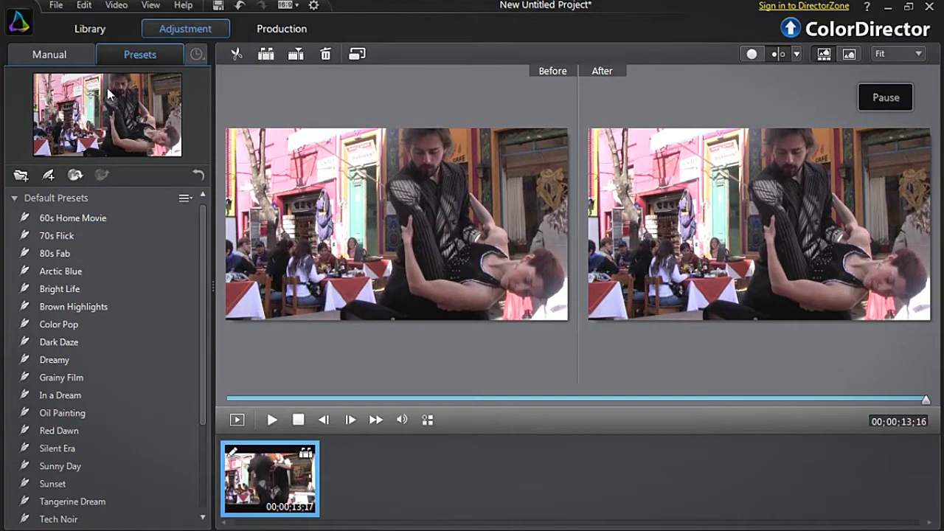
Step: Show the Manual adjustment tools with their regional and global groups
{"action": "left_click", "coordinate": [81, 54]}
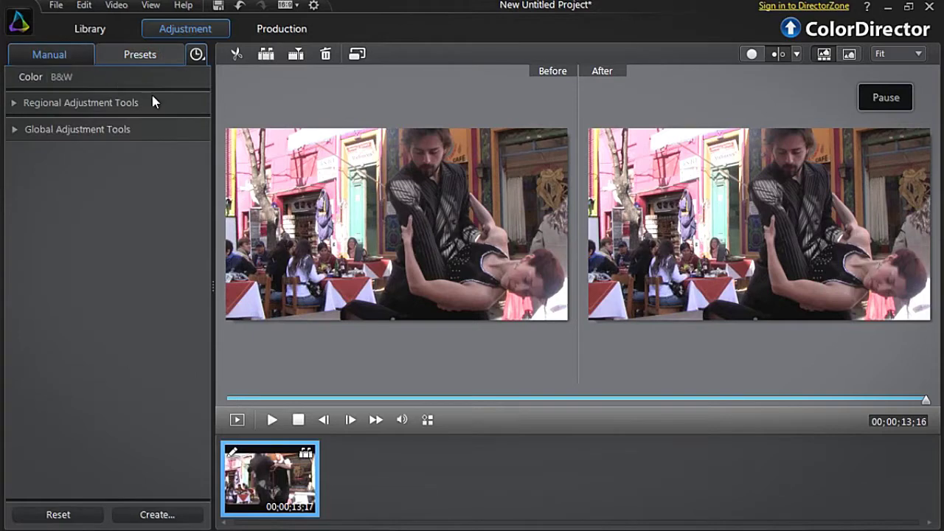
Step: Expand the Global Adjustment Tools and their per-color Hue controls
{"action": "left_click", "coordinate": [145, 129]}
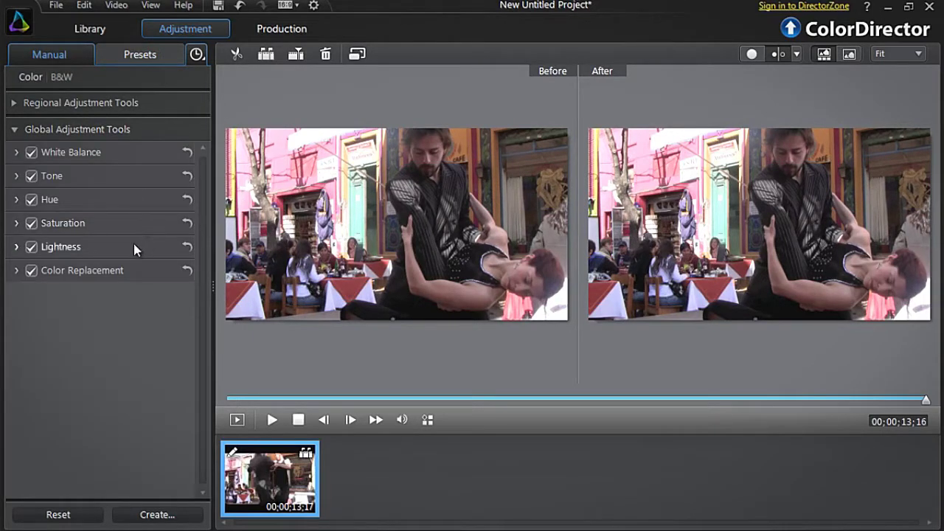
{"action": "left_click", "coordinate": [152, 200]}
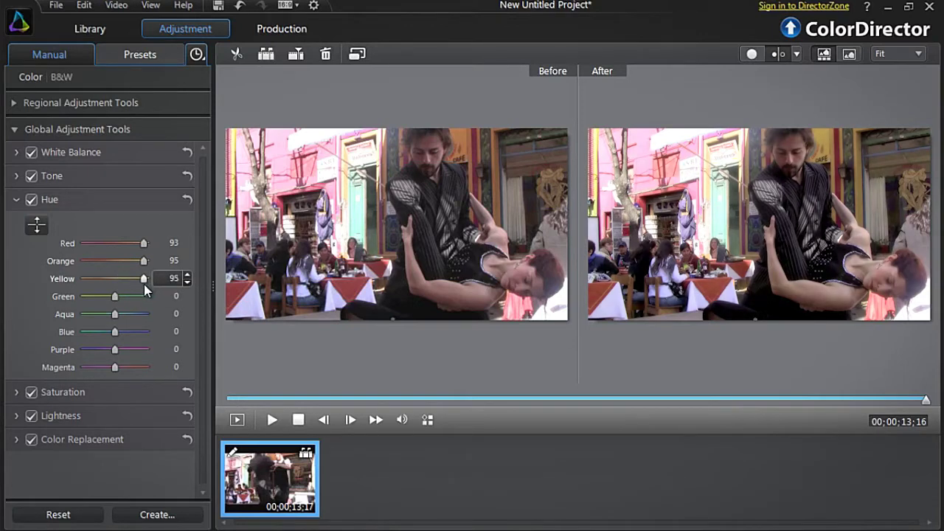
Step: Raise red and orange saturation and lightness, brighten greens to 10, and preview the clip
{"action": "left_click", "coordinate": [123, 391]}
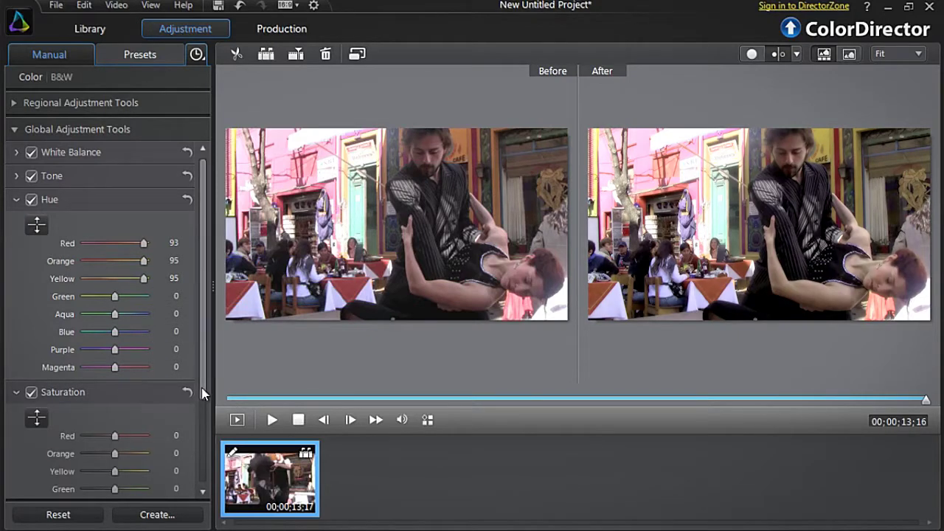
{"action": "scroll", "coordinate": [201, 392], "scroll_direction": "down", "scroll_amount": 3}
{"action": "mouse_move", "coordinate": [114, 314]}
{"action": "left_mouse_down"}
{"action": "mouse_move", "coordinate": [130, 349]}
{"action": "mouse_move", "coordinate": [137, 338]}
{"action": "left_mouse_up"}
{"action": "left_click", "coordinate": [126, 463]}
{"action": "left_click_drag", "start_coordinate": [114, 356], "coordinate": [136, 357]}
{"action": "left_click_drag", "start_coordinate": [114, 392], "coordinate": [120, 397]}
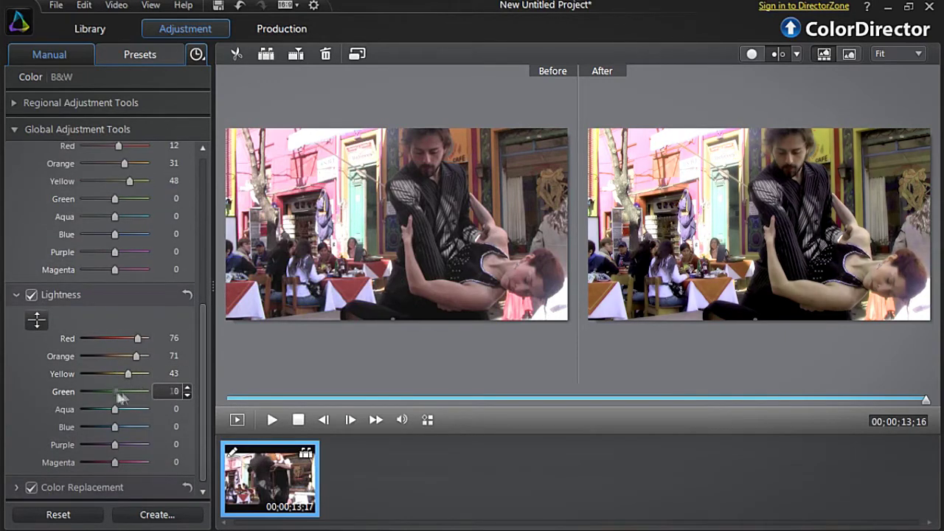
{"action": "left_click", "coordinate": [271, 419]}
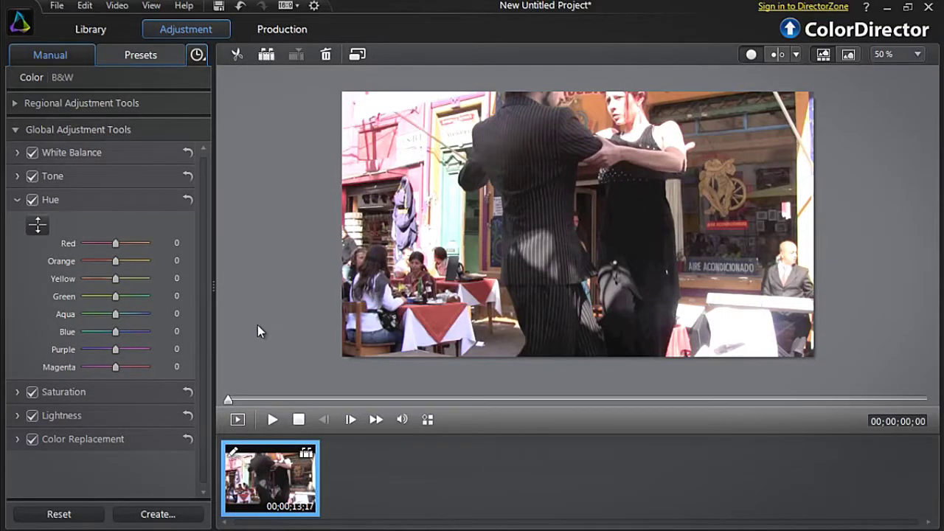
{"action": "mouse_move", "coordinate": [115, 243]}
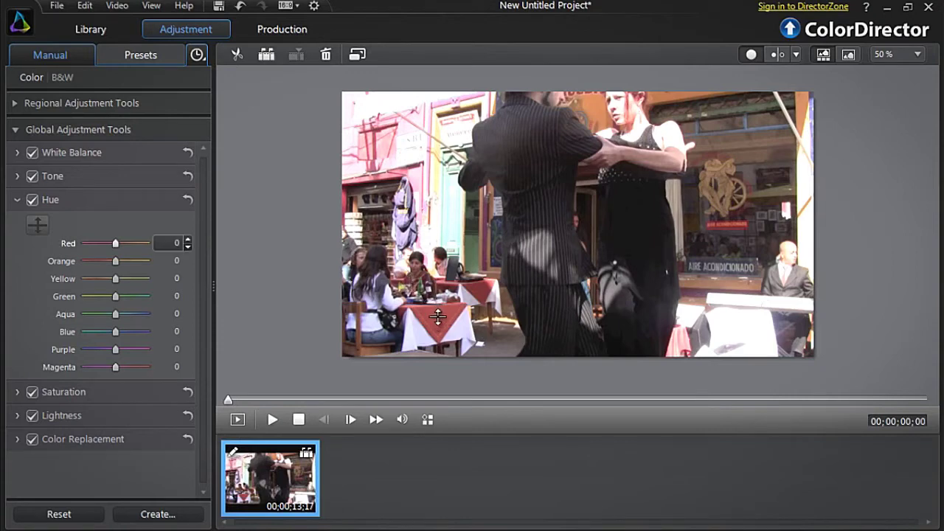
Step: Drag on the tablecloth to shift red hue to 100 and orange hue to 39
{"action": "left_click_drag", "start_coordinate": [437, 313], "coordinate": [440, 243]}
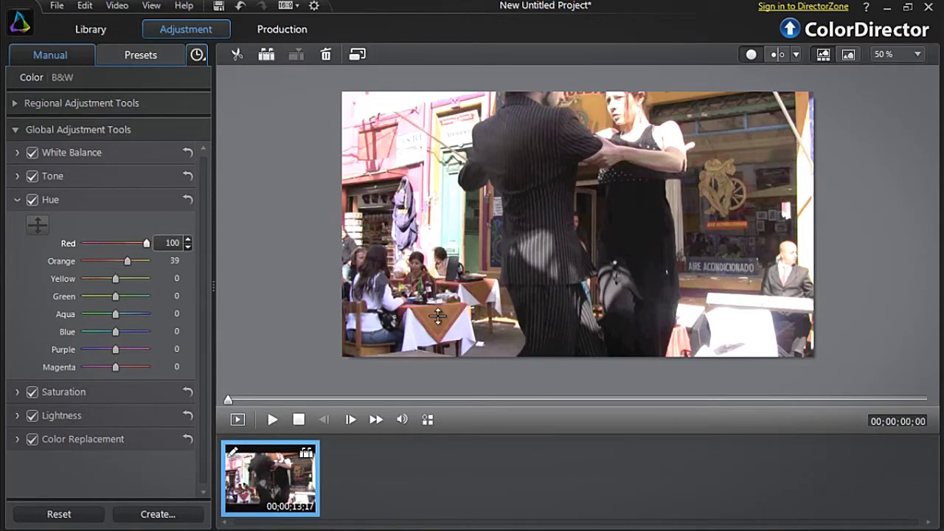
{"action": "left_click", "coordinate": [123, 391]}
{"action": "left_click_drag", "start_coordinate": [202, 339], "coordinate": [205, 496]}
{"action": "left_click", "coordinate": [40, 302]}
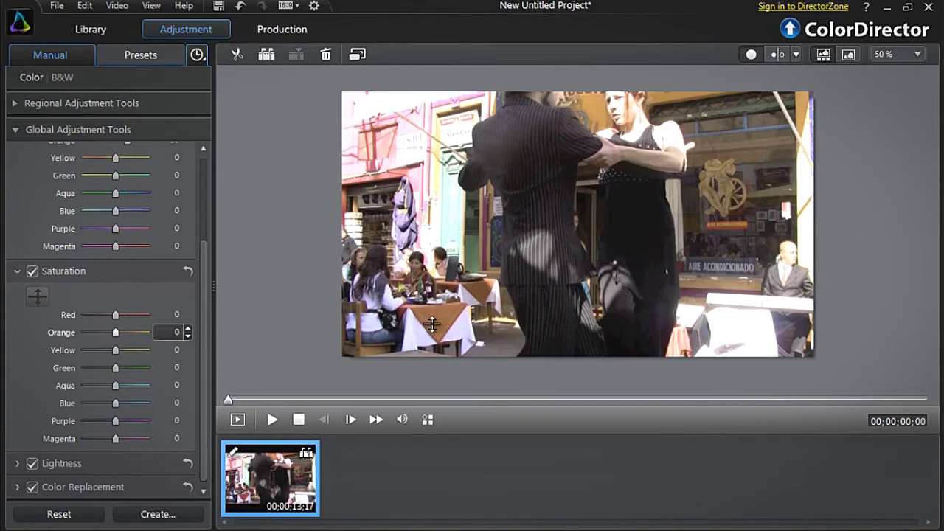
Step: Drag up on the tablecloth to raise red saturation to 34 and orange to 13
{"action": "left_click_drag", "start_coordinate": [436, 316], "coordinate": [438, 292]}
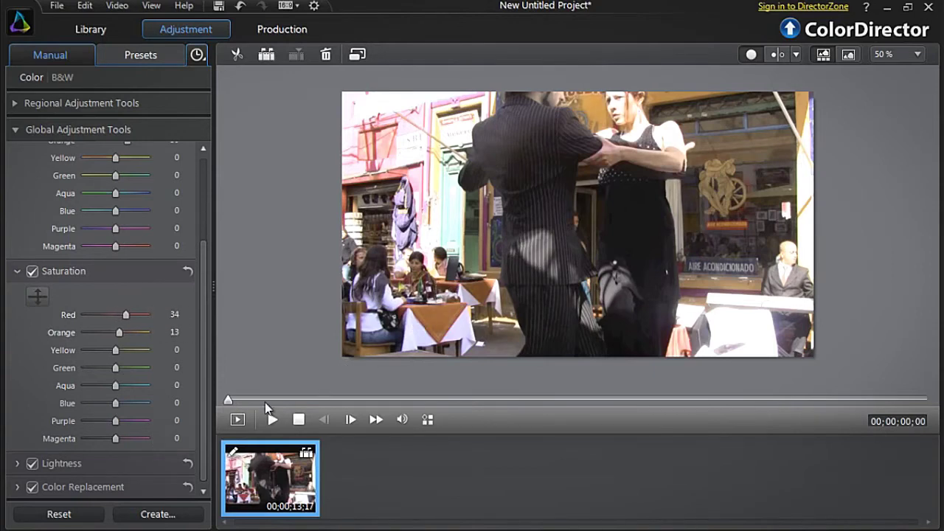
{"action": "left_click", "coordinate": [113, 458]}
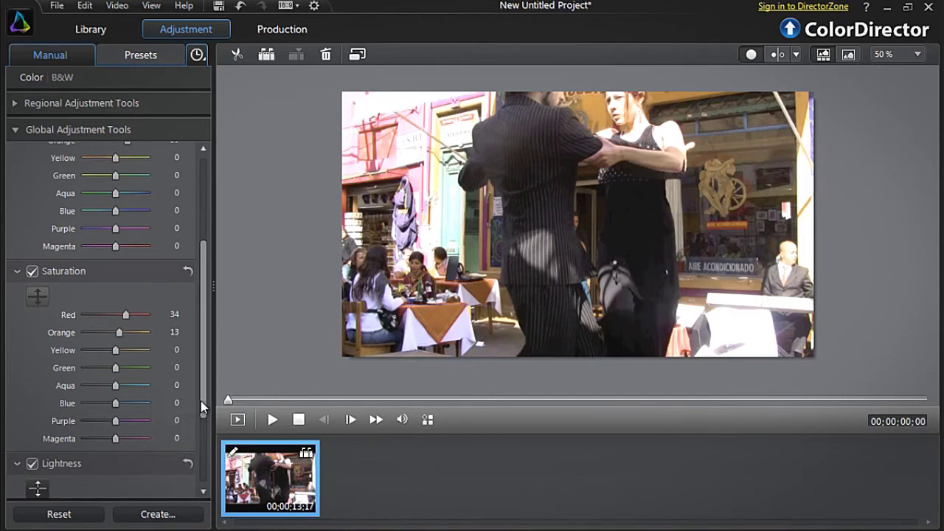
{"action": "scroll", "coordinate": [205, 459], "scroll_direction": "down", "scroll_amount": 3}
{"action": "scroll", "coordinate": [205, 458], "scroll_direction": "down", "scroll_amount": 2}
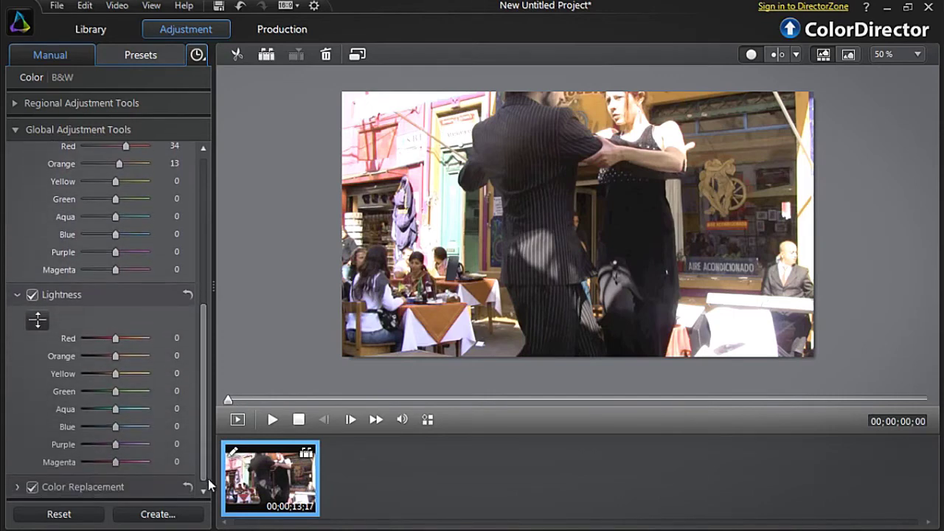
{"action": "left_click", "coordinate": [38, 322]}
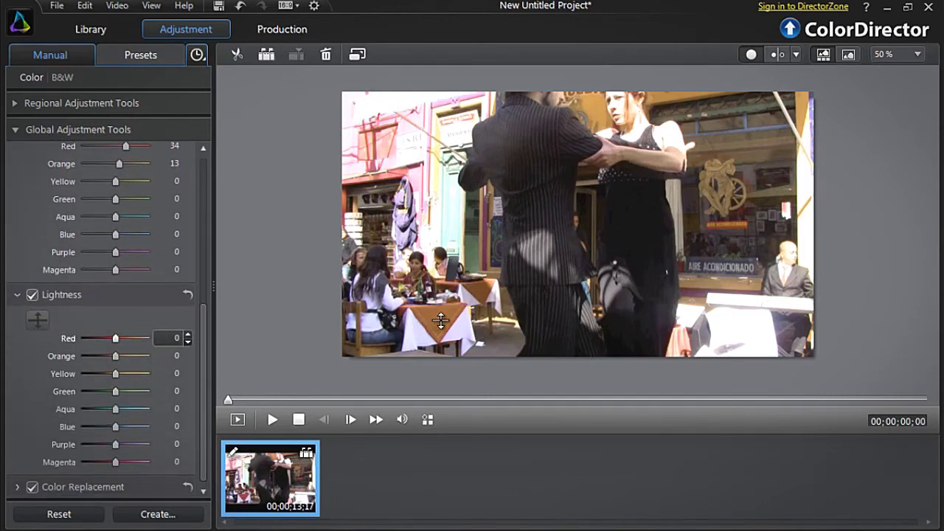